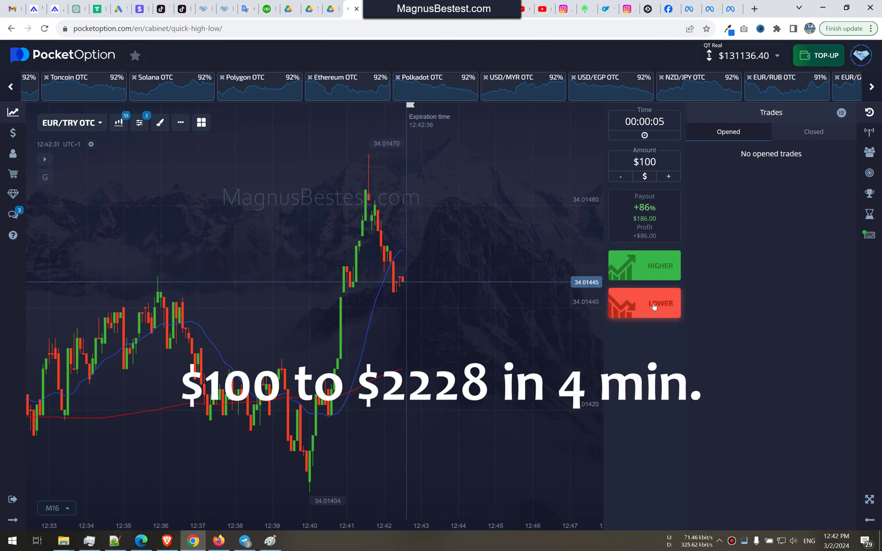
Place $100 and then $200 Higher trades on EUR/TRY OTC, doubling the stake between them
left_click(9, 87)
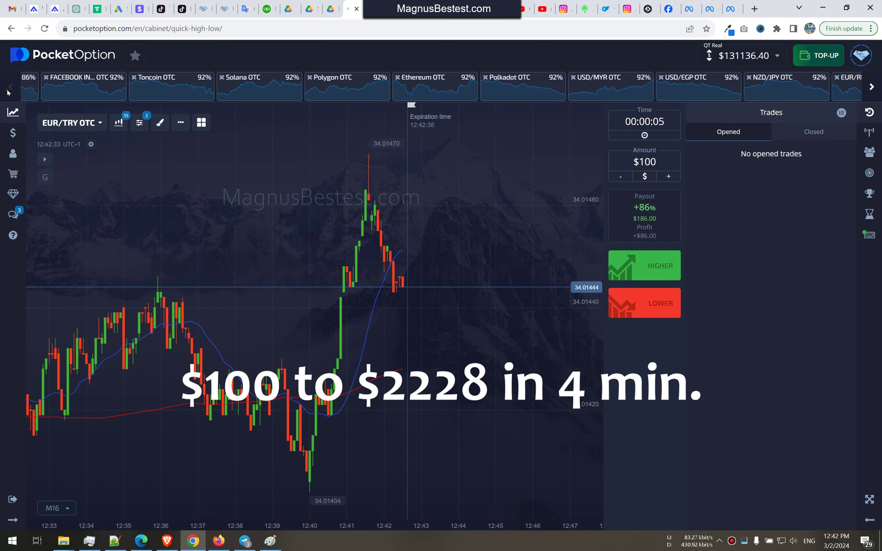
left_click(657, 263)
left_click(667, 177)
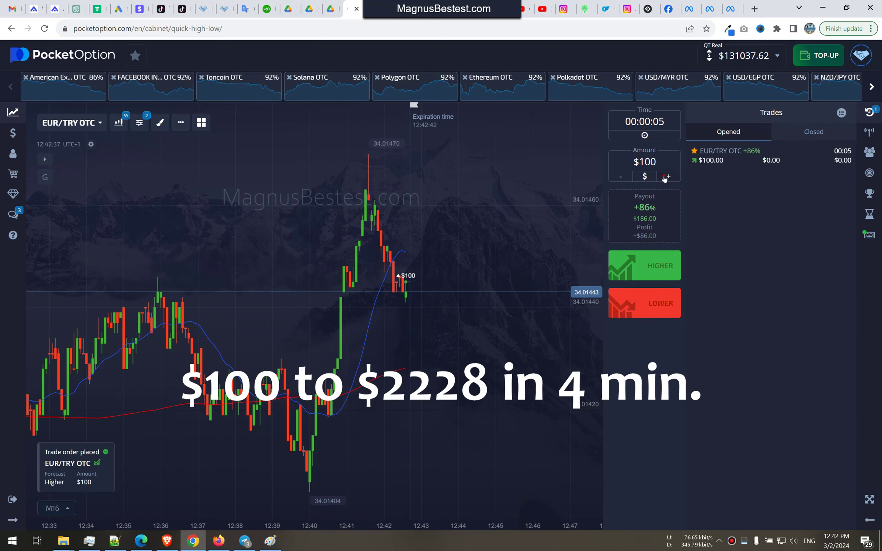
left_click(649, 275)
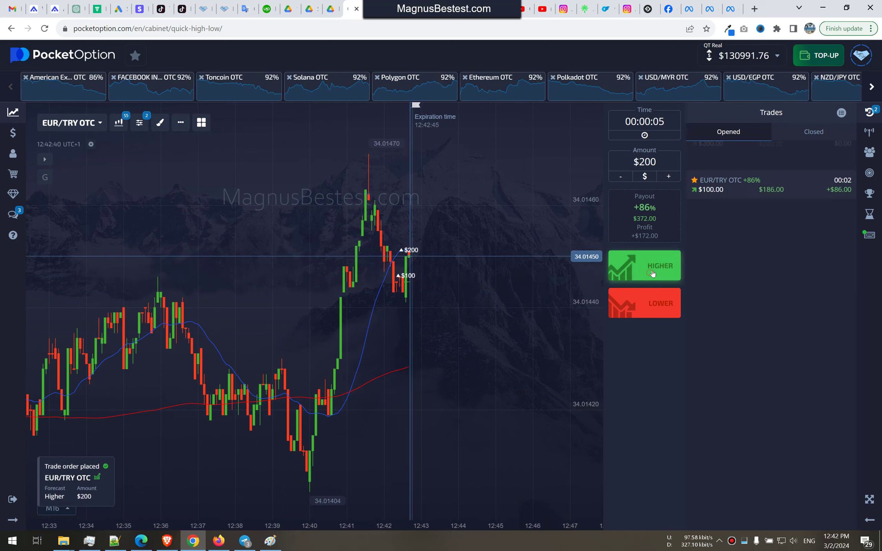
Place a $400 Higher trade on EUR/TRY OTC, then raise the stake to $800
left_click(668, 176)
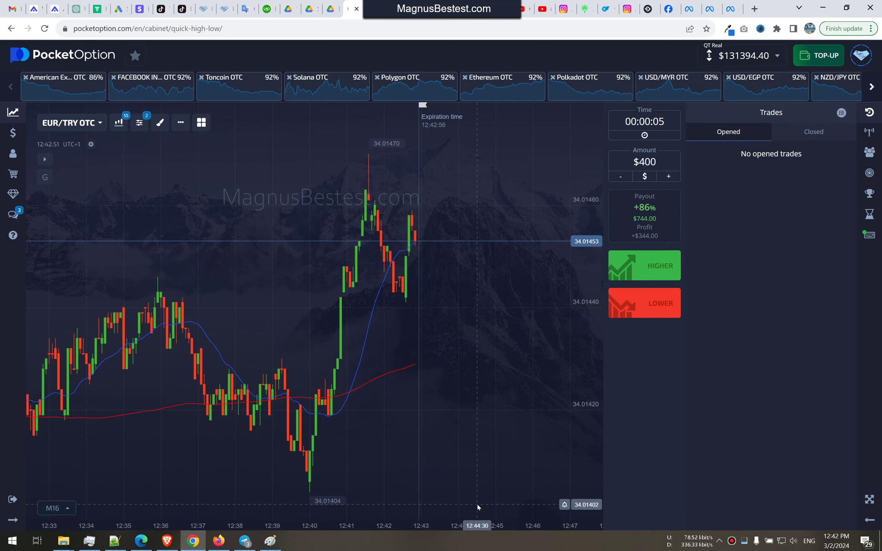
left_click(651, 273)
left_click(668, 177)
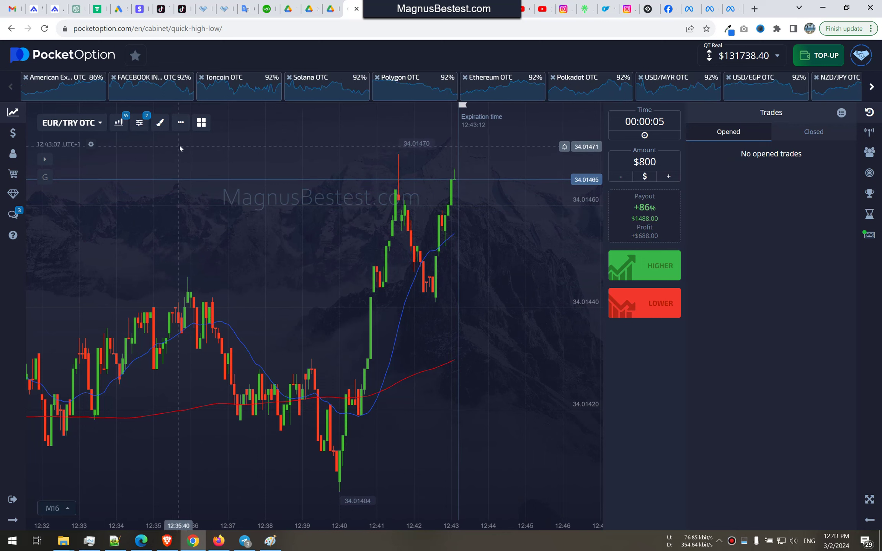
View the American Express, Facebook, Toncoin, Solana, Polygon, Polkadot, USD/MYR, USD/EGP and NZD/JPY OTC charts
left_click(86, 92)
left_click(150, 86)
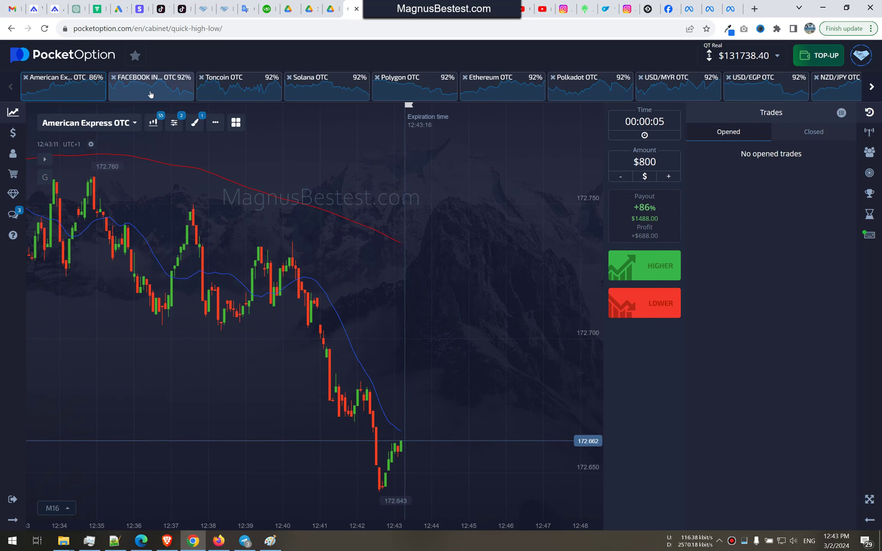
left_click(248, 90)
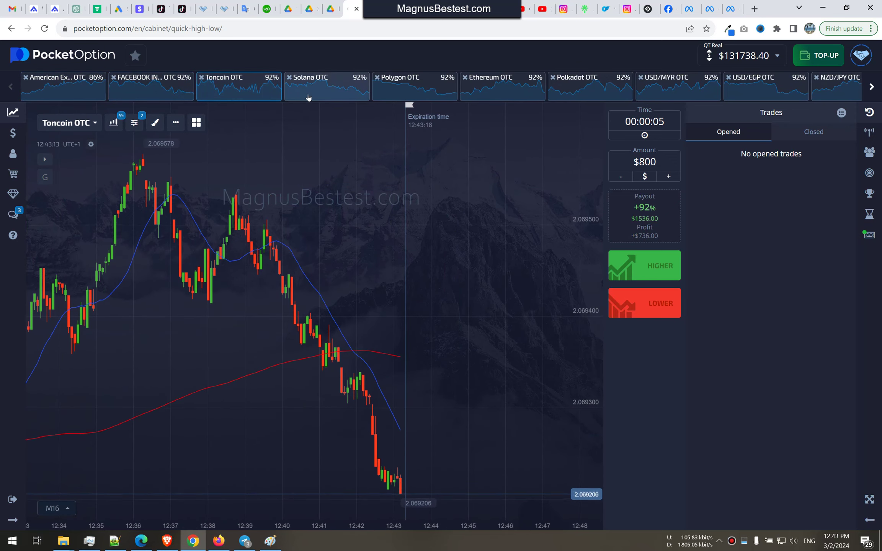
left_click(324, 90)
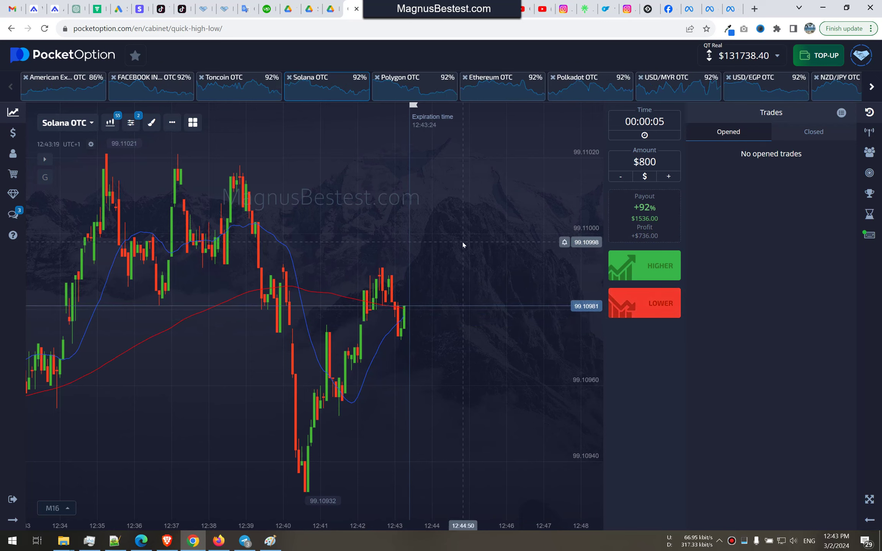
left_click(413, 86)
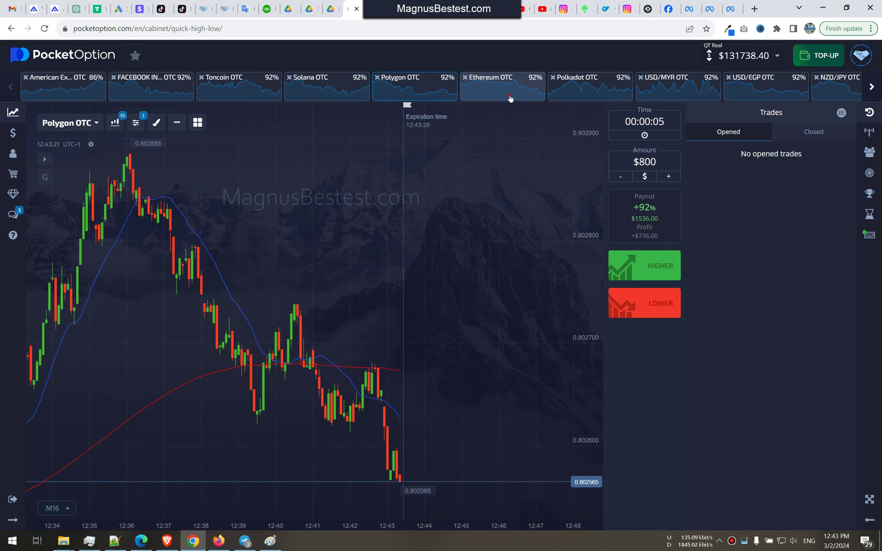
left_click(551, 95)
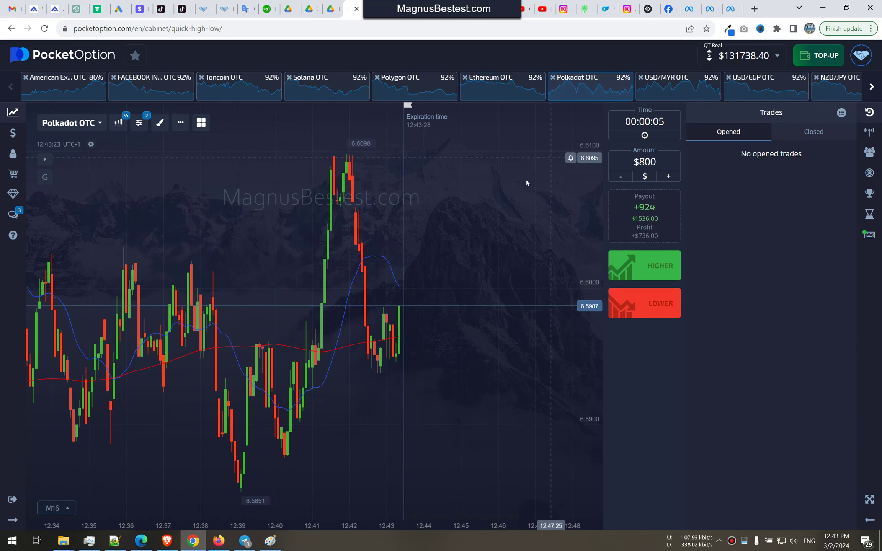
left_click(702, 98)
left_click(758, 94)
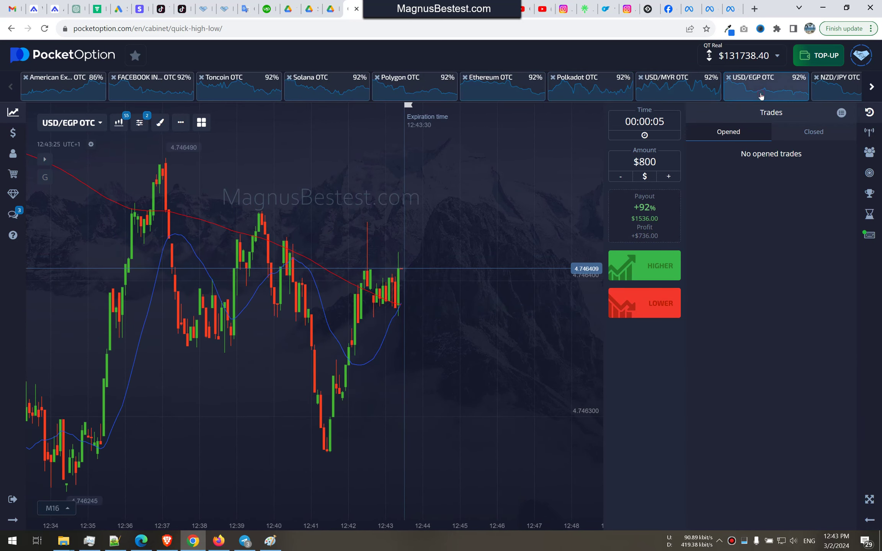
left_click(834, 94)
Page the strip and view EUR/RUB, EUR/GBP, EUR/CHF, CHF/JPY, CAD/CHF, AUD/CHF and AUD/CAD charts
left_click(871, 87)
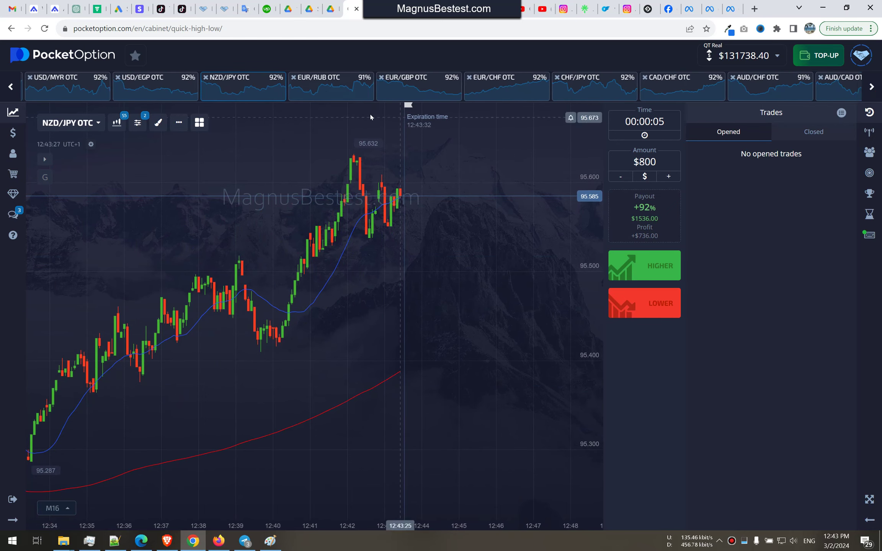
left_click(317, 87)
left_click(408, 89)
left_click(496, 90)
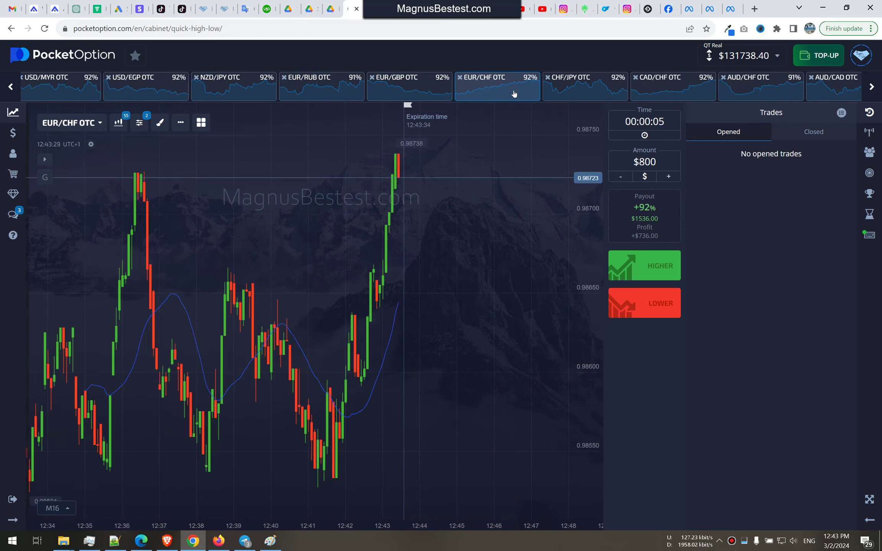
left_click(584, 90)
left_click(677, 97)
left_click(758, 89)
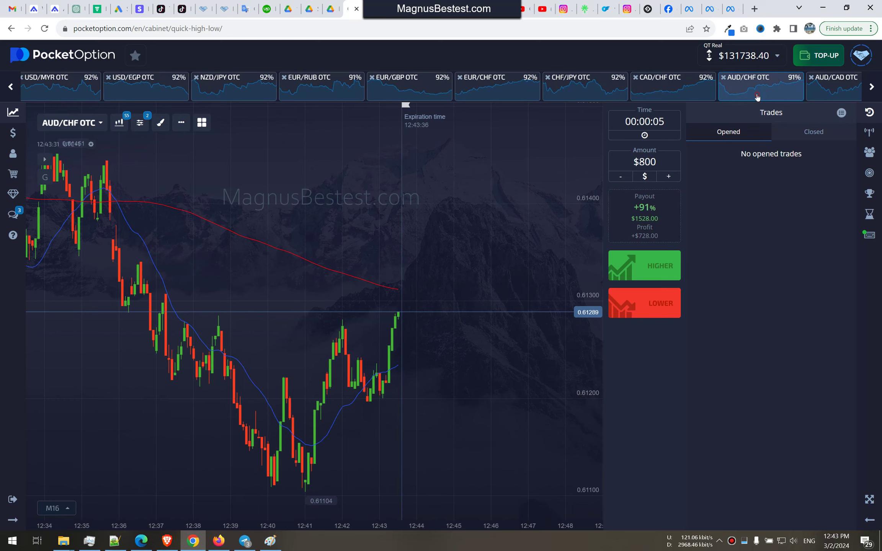
left_click(834, 89)
Page on to view Boeing, Chainlink, BNB, Bitcoin ETF, Avalanche, USD/SGD and EUR/TRY charts
left_click(872, 86)
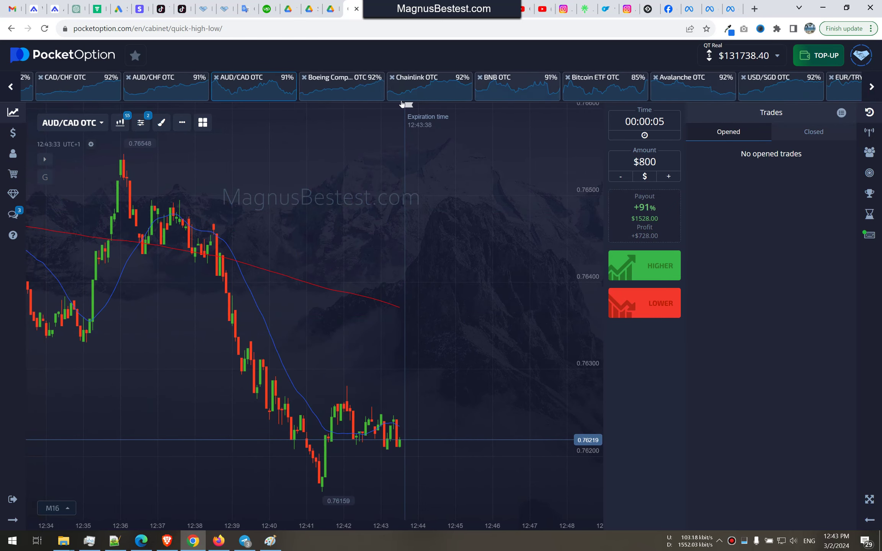
left_click(317, 86)
left_click(405, 92)
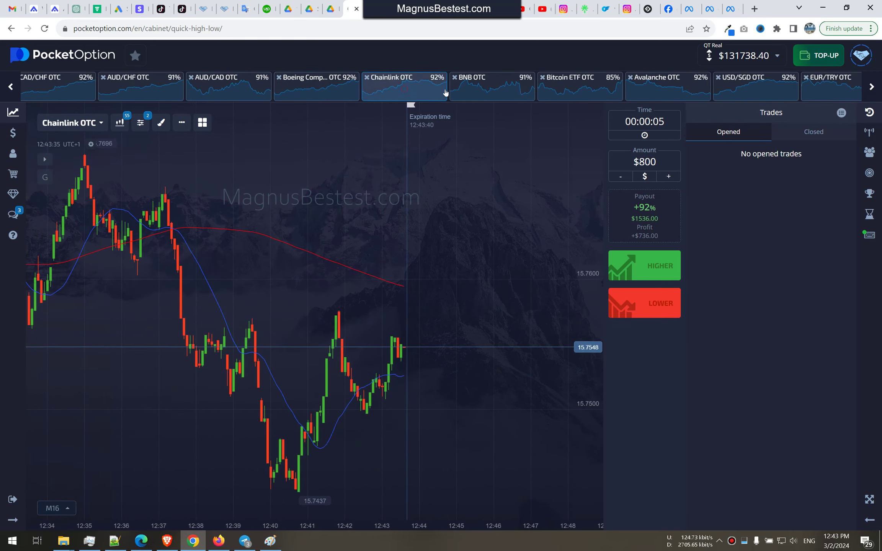
left_click(510, 89)
left_click(580, 90)
left_click(665, 86)
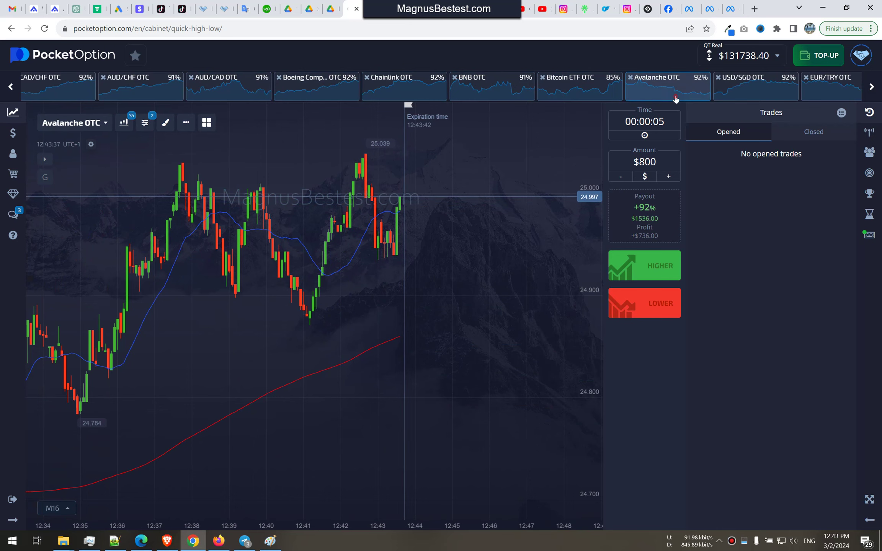
left_click(771, 86)
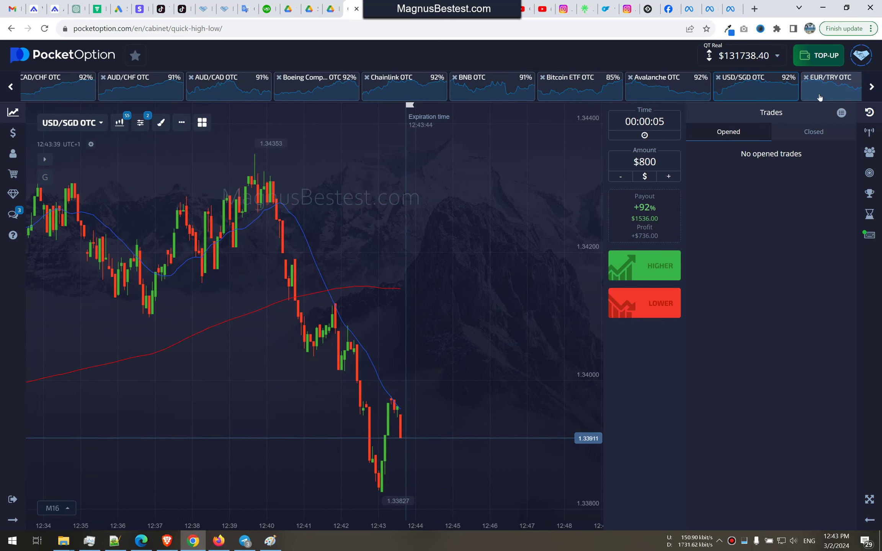
left_click(831, 87)
Page on through AUD/NZD, Apple, GBP/AUD, AUD/USD and EUR/JPY, ending on GBP/JPY OTC
left_click(871, 86)
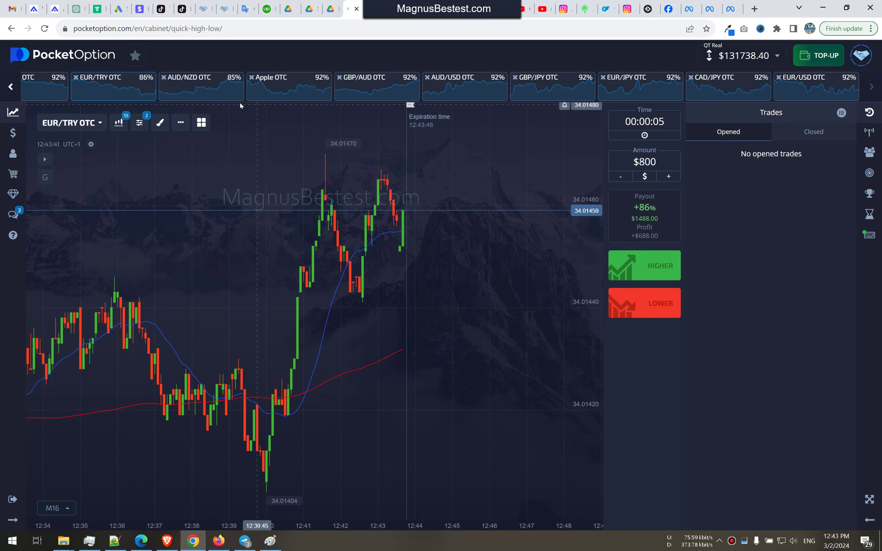
left_click(207, 87)
left_click(295, 90)
left_click(377, 87)
left_click(465, 87)
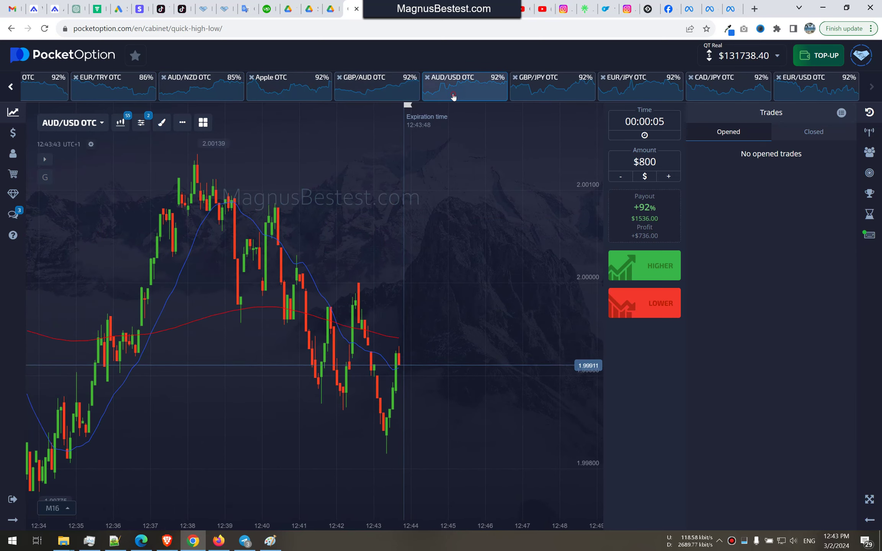
left_click(554, 92)
left_click(640, 86)
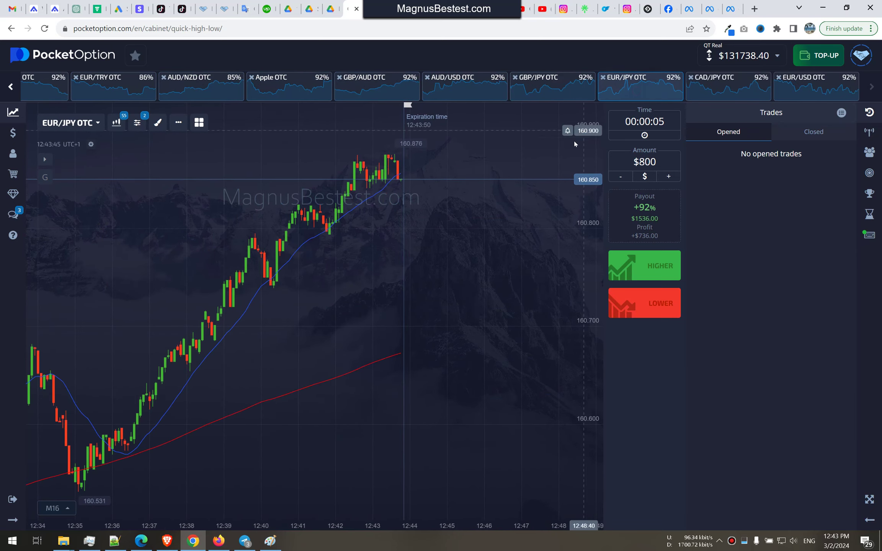
left_click(554, 86)
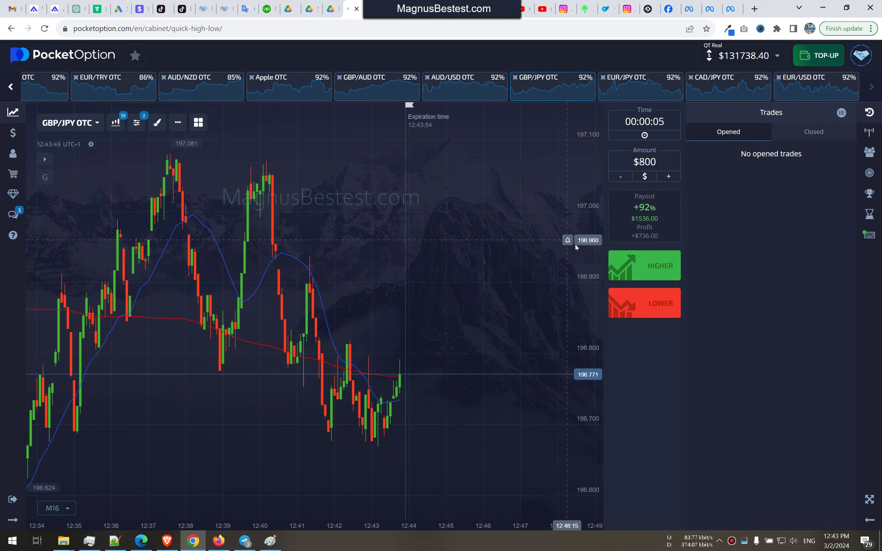
Bet $800 Higher on GBP/JPY OTC, then change the stake to $1000
left_click(644, 265)
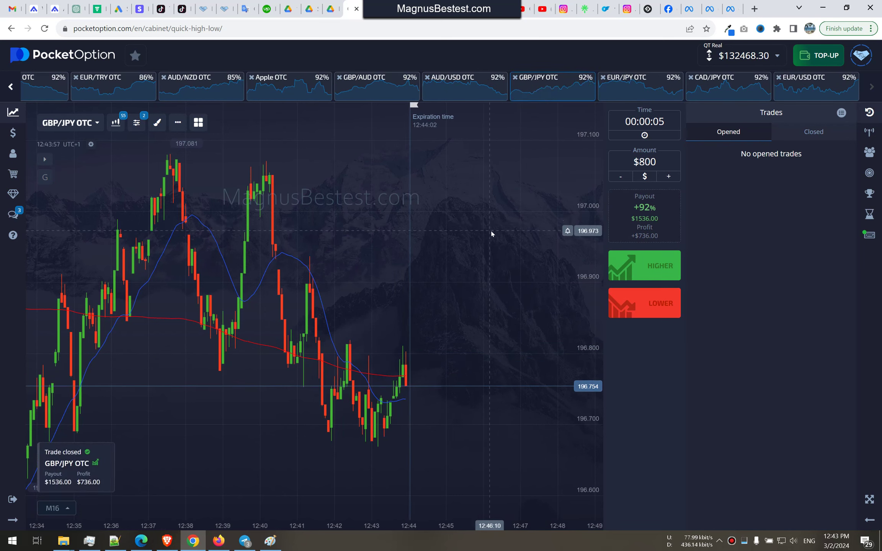
left_click(648, 161)
type("1")
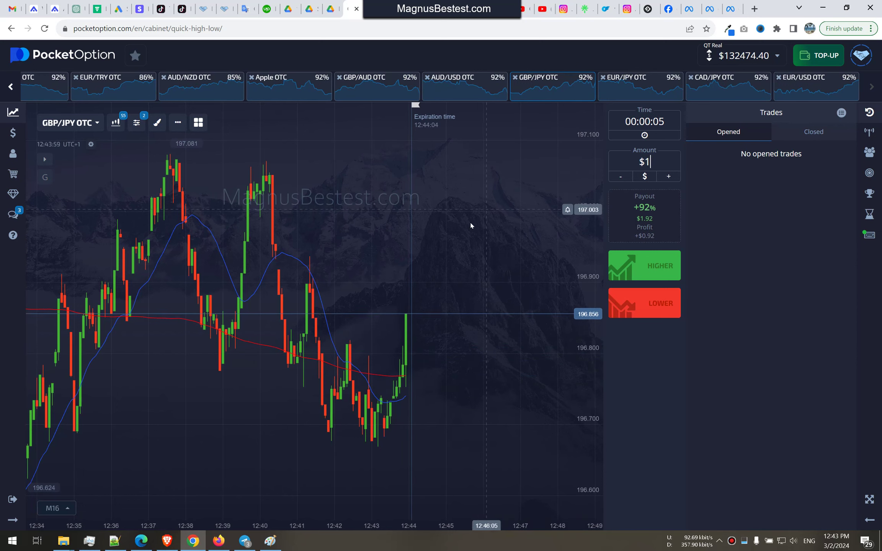
type("000")
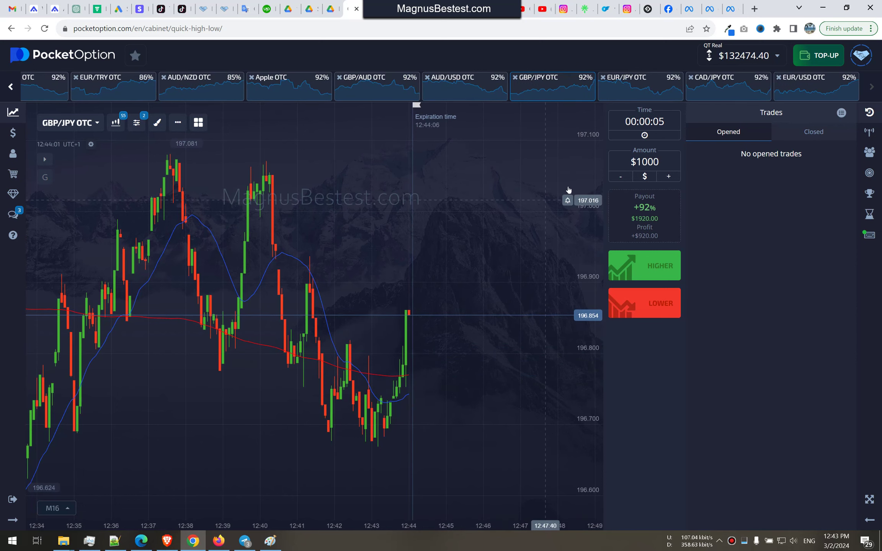
View the EUR/JPY, CAD/JPY and EUR/USD OTC charts, then scroll the asset bar back to the start
left_click(653, 92)
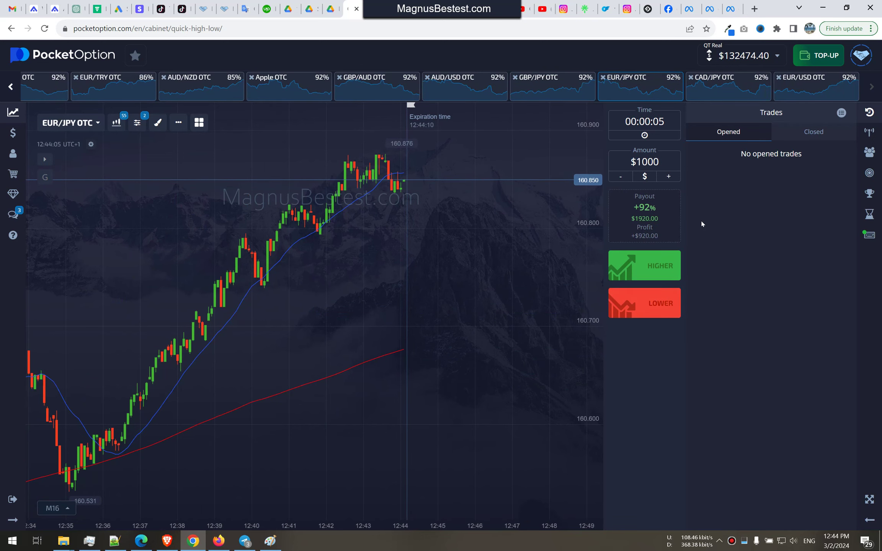
left_click(739, 94)
left_click(797, 92)
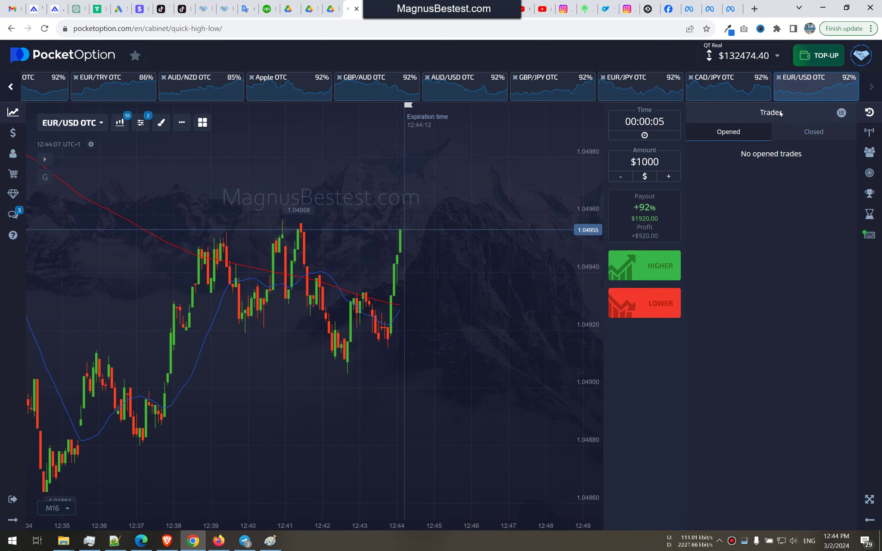
left_click(10, 86)
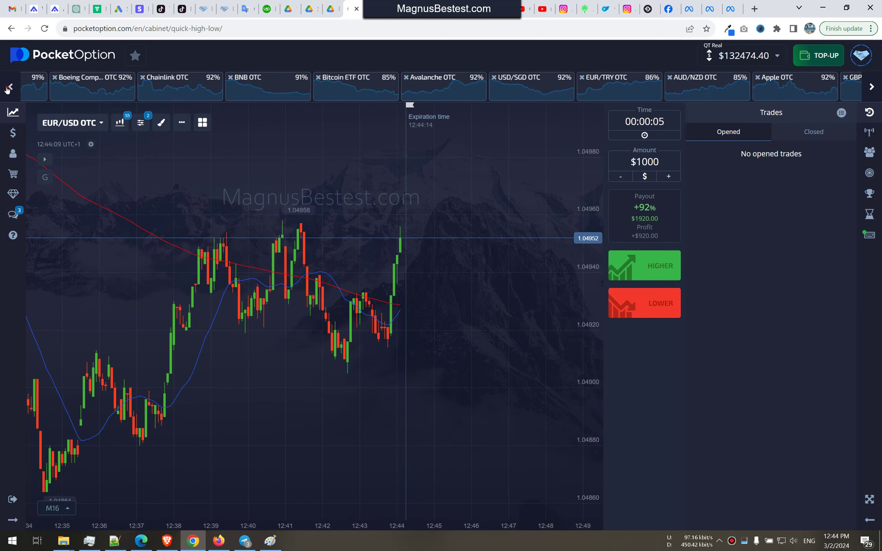
left_click(10, 86)
left_click(9, 87)
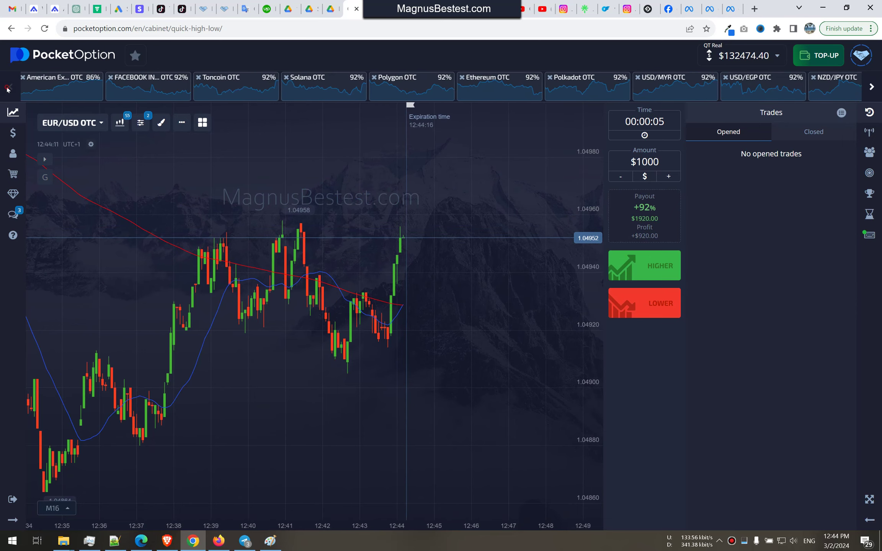
View the American Express, Facebook, Toncoin, Polygon, Solana, Ethereum, USD/MYR, USD/EGP and NZD/JPY charts
left_click(69, 88)
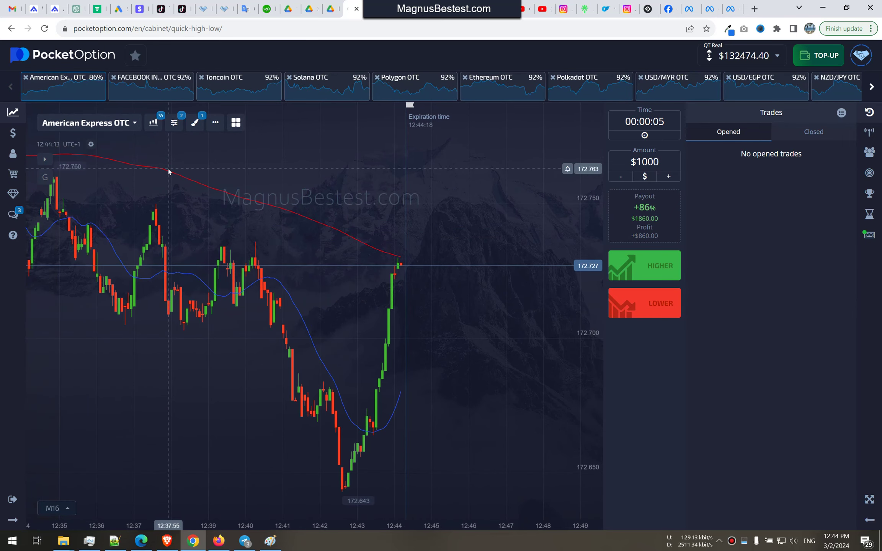
left_click(150, 83)
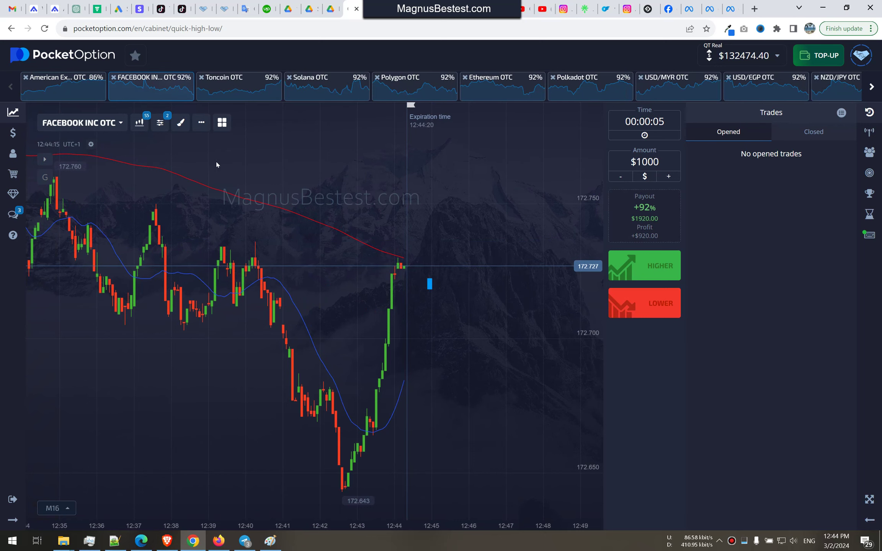
left_click(237, 83)
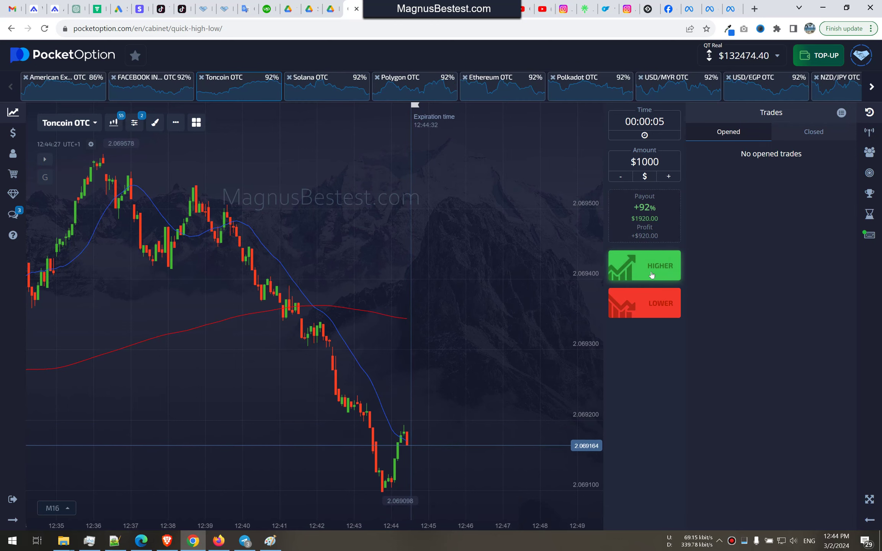
left_click(406, 83)
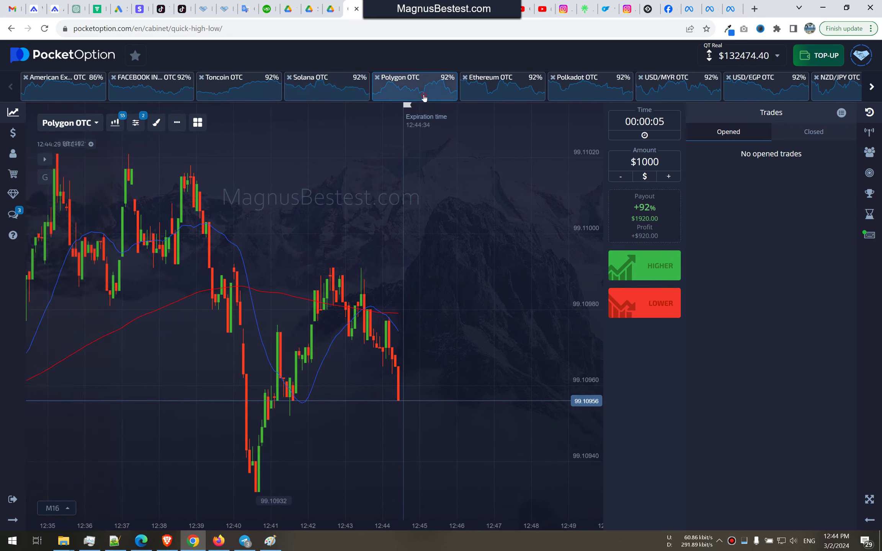
left_click(357, 89)
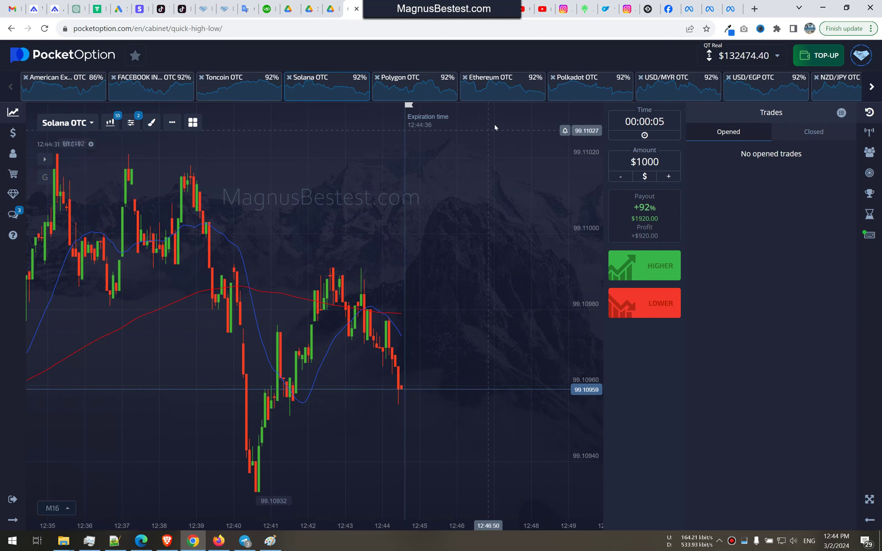
left_click(499, 87)
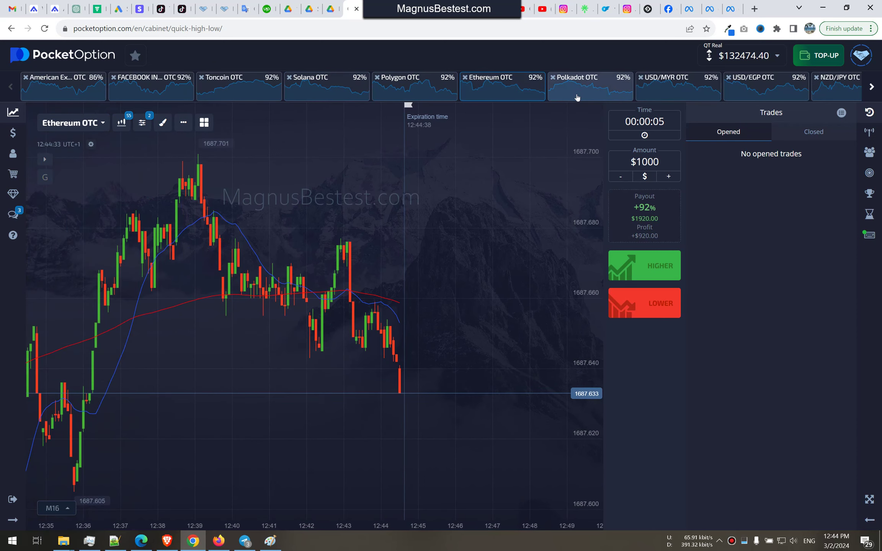
left_click(675, 86)
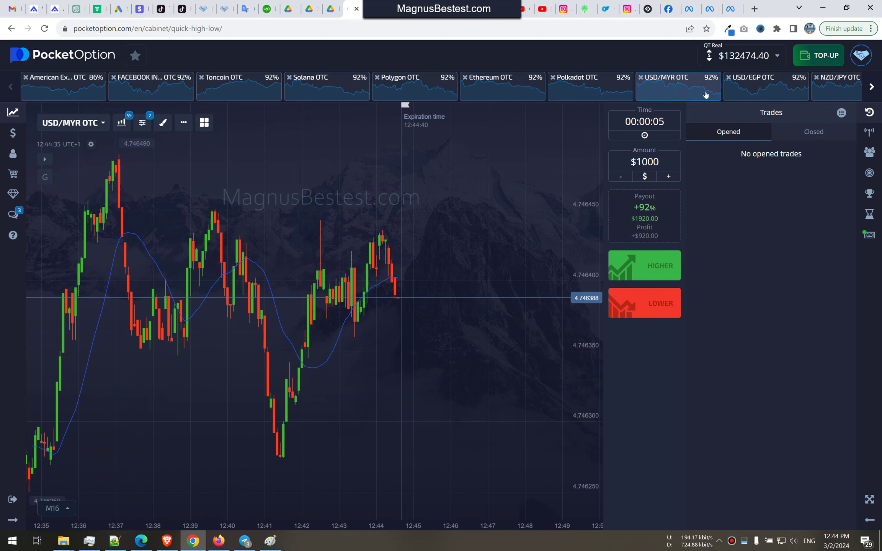
left_click(755, 86)
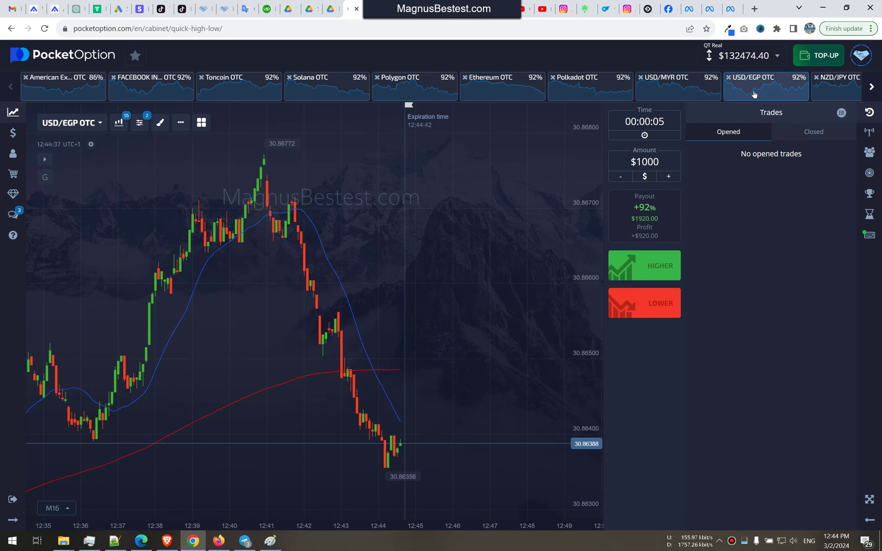
left_click(833, 86)
scroll(483, 86, "down", 4)
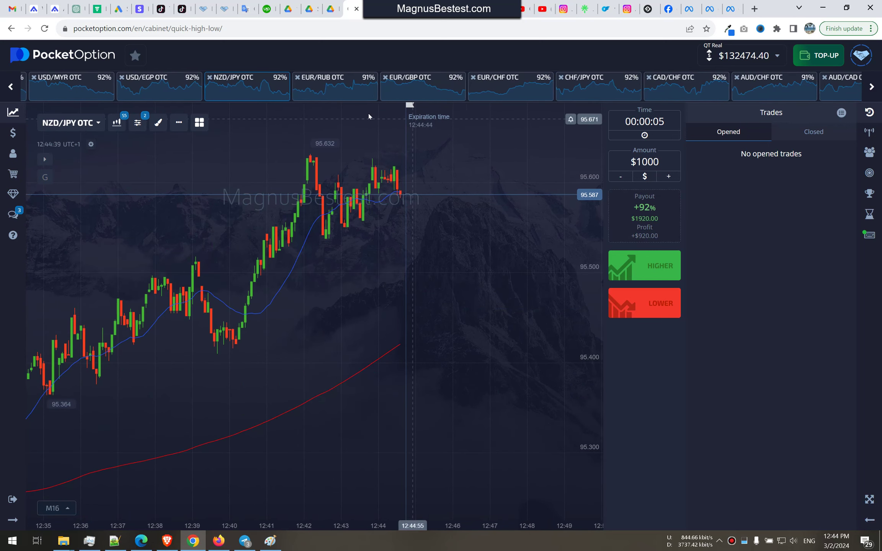
View the EUR/RUB, EUR/GBP, EUR/CHF, CHF/JPY, CAD/CHF and AUD/CHF OTC charts
left_click(336, 95)
left_click(406, 90)
left_click(483, 89)
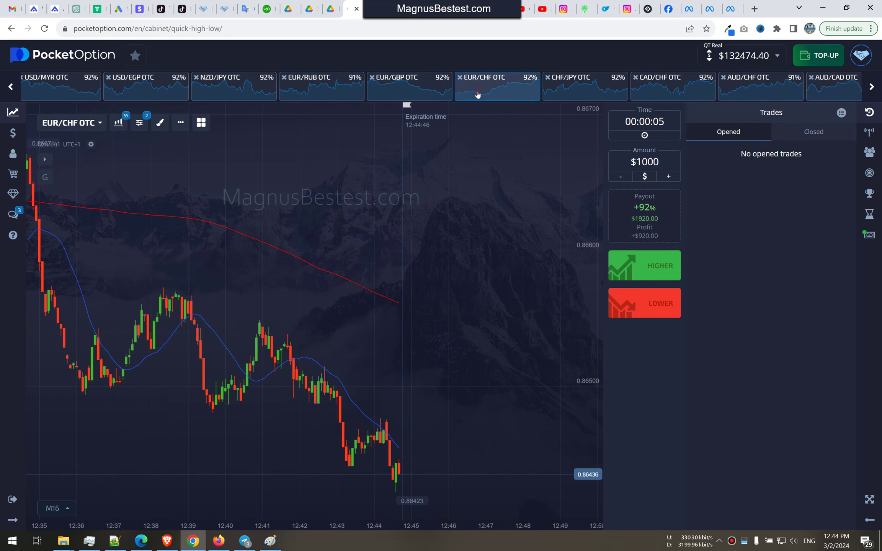
left_click(579, 94)
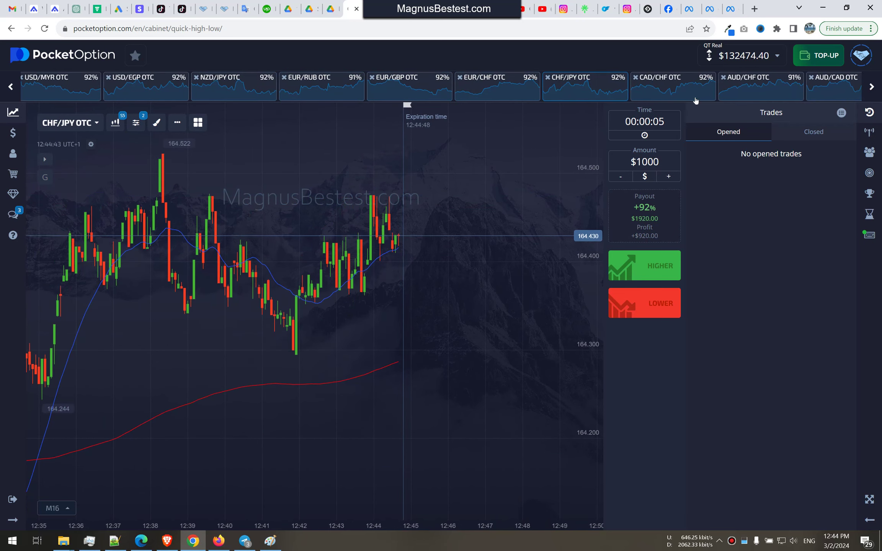
left_click(672, 86)
left_click(758, 86)
Scroll on to view AUD/CAD, Boeing, Chainlink, BNB, Bitcoin ETF, Avalanche and USD/SGD charts
left_click(872, 86)
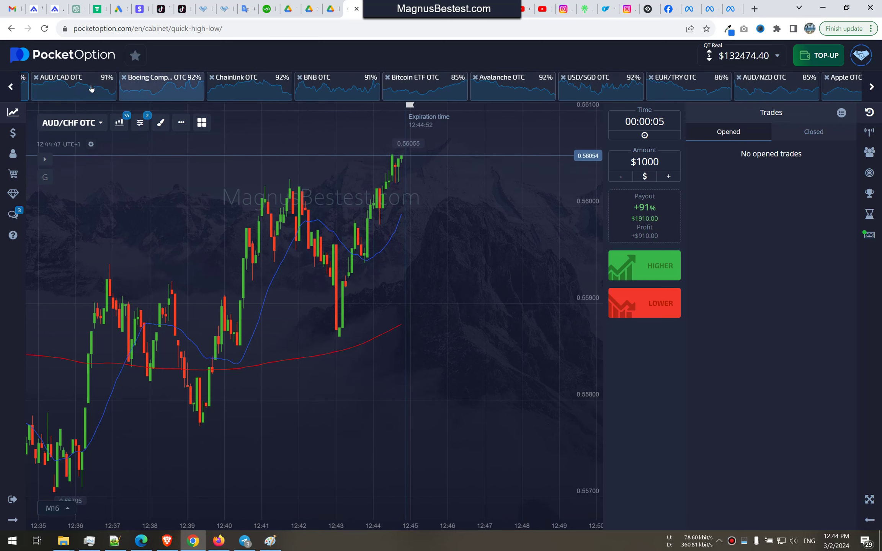
left_click(91, 89)
left_click(161, 88)
left_click(249, 88)
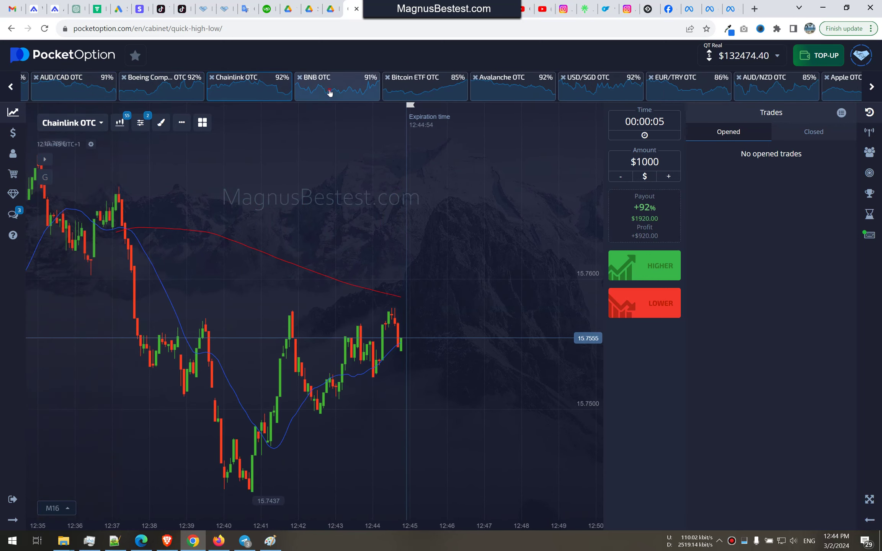
left_click(330, 93)
left_click(425, 88)
left_click(494, 96)
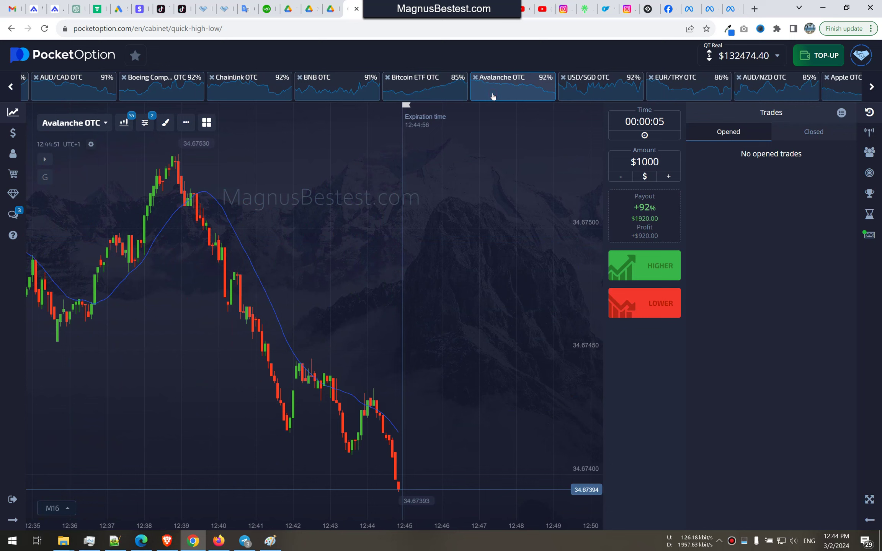
left_click(600, 89)
Switch to EUR/TRY OTC and bet $1000 Lower with the 5-second expiry
left_click(688, 88)
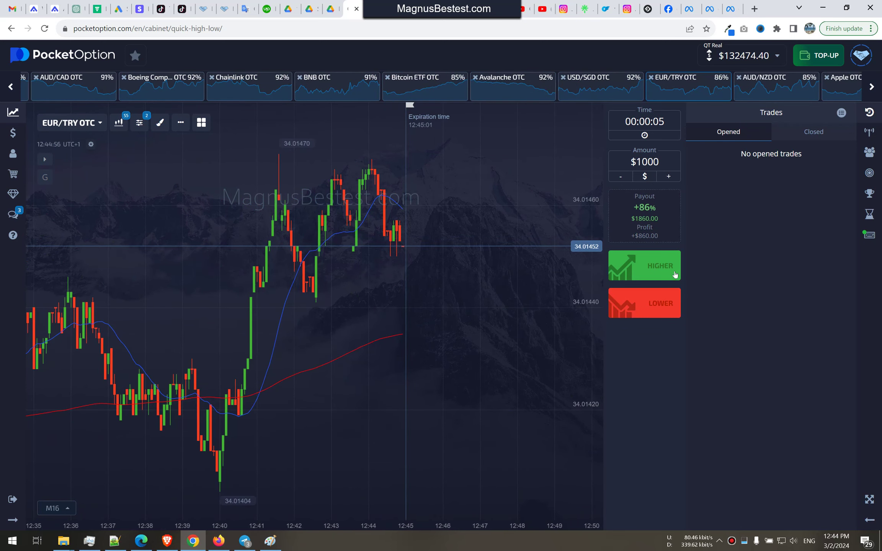
left_click(648, 309)
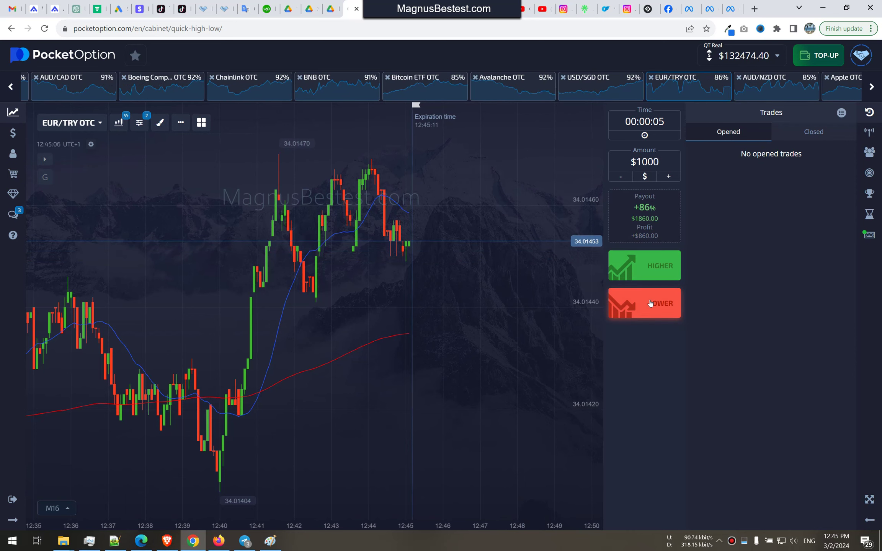
View AUD/NZD and Apple, then GBP/AUD, AUD/USD, GBP/JPY, EUR/JPY, CAD/JPY and EUR/USD charts
left_click(772, 86)
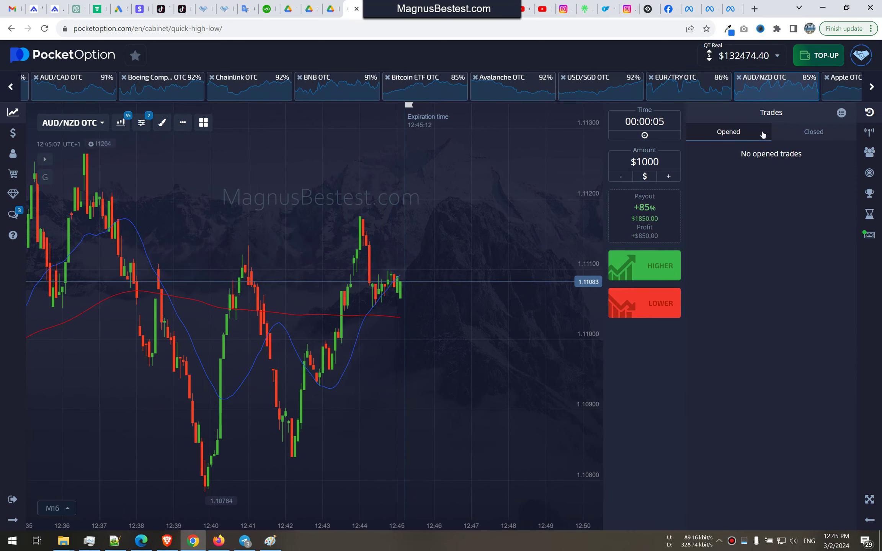
left_click(842, 86)
left_click(872, 87)
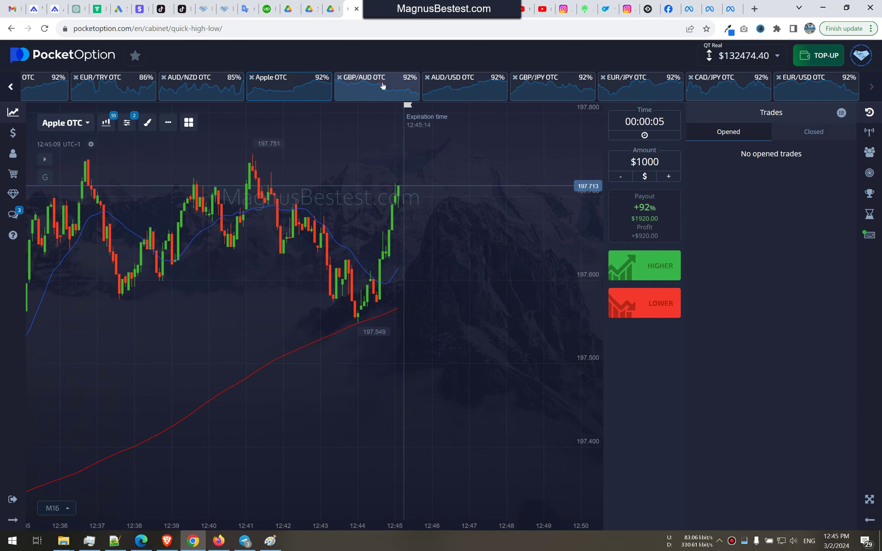
left_click(381, 87)
left_click(477, 90)
left_click(553, 87)
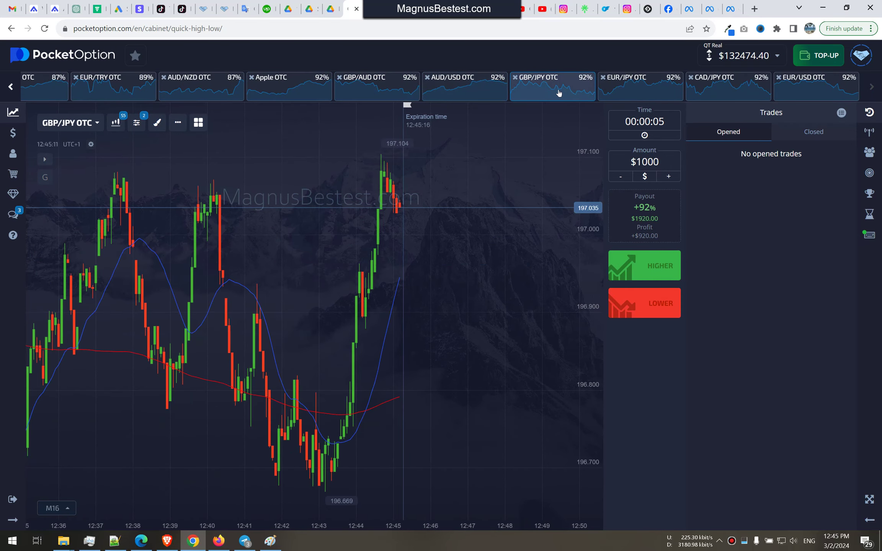
left_click(640, 86)
left_click(718, 89)
left_click(813, 87)
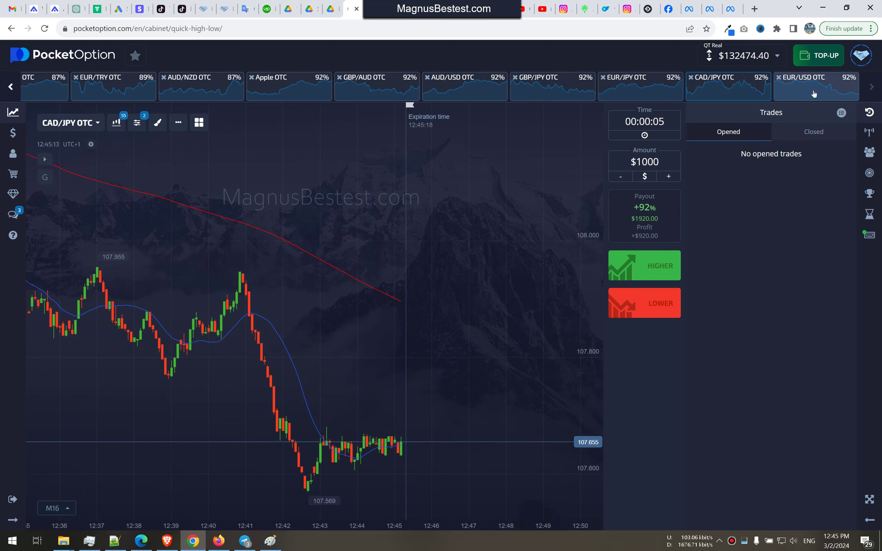
scroll(276, 87, "down", 5)
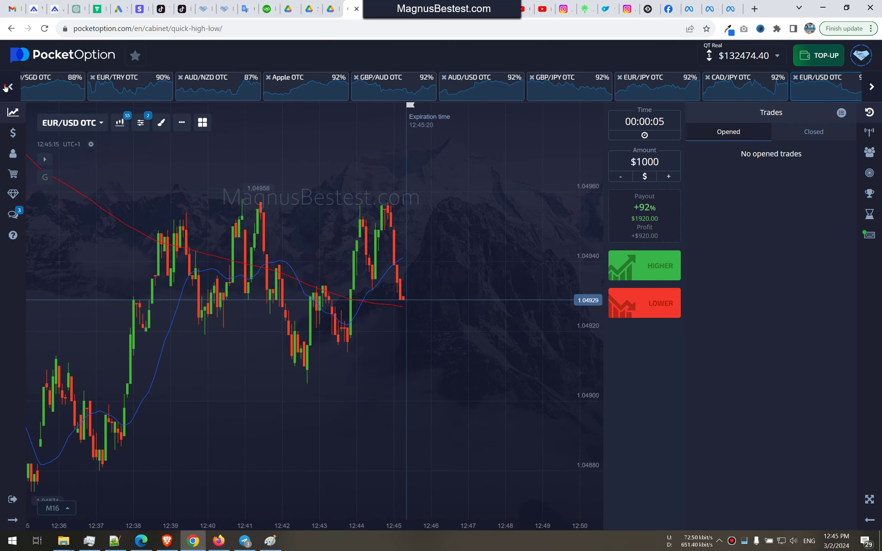
scroll(8, 87, "down", 5)
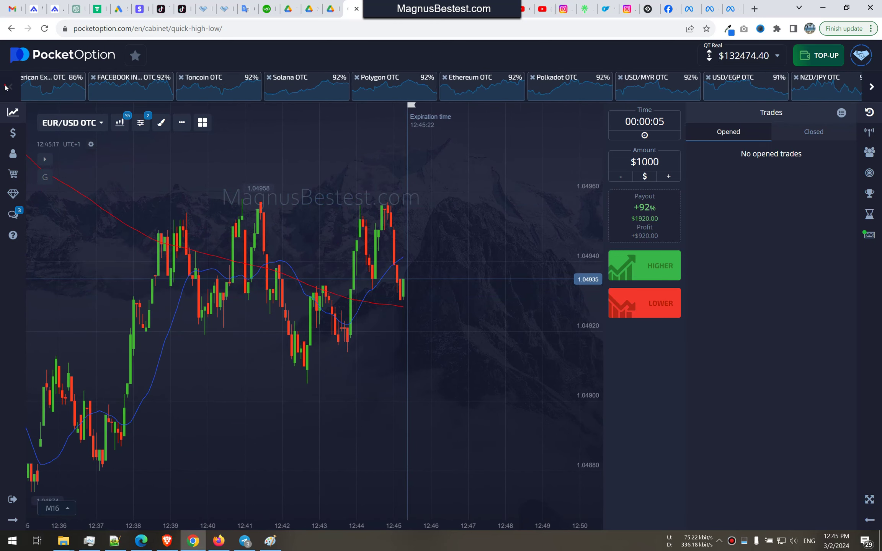
View the American Express, Facebook, Toncoin, Solana, Polygon, Ethereum, Polkadot, USD/MYR and USD/EGP charts
left_click(80, 92)
left_click(151, 87)
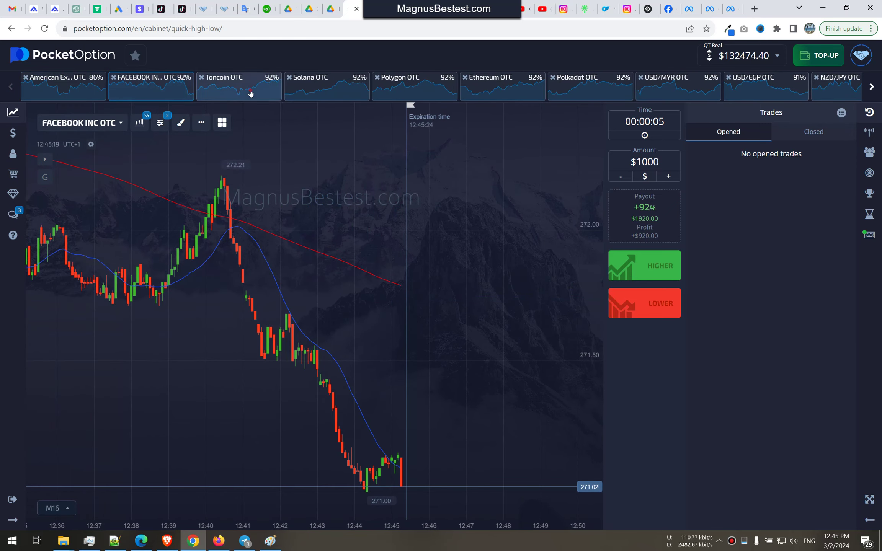
left_click(239, 86)
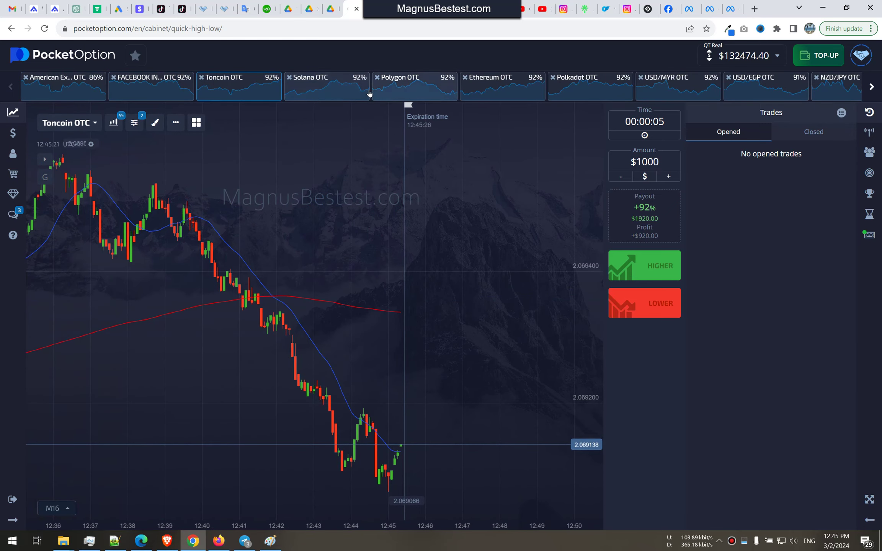
left_click(327, 87)
left_click(414, 87)
left_click(503, 87)
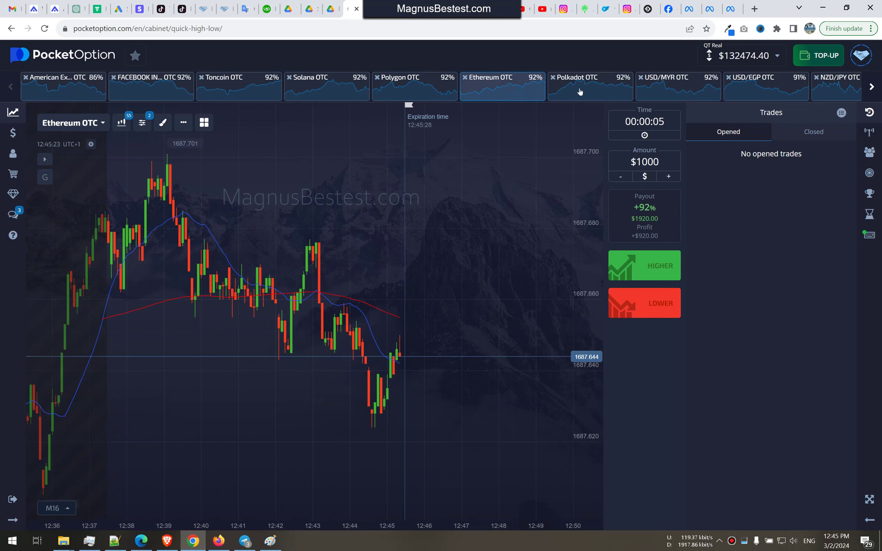
left_click(582, 87)
left_click(679, 87)
left_click(765, 87)
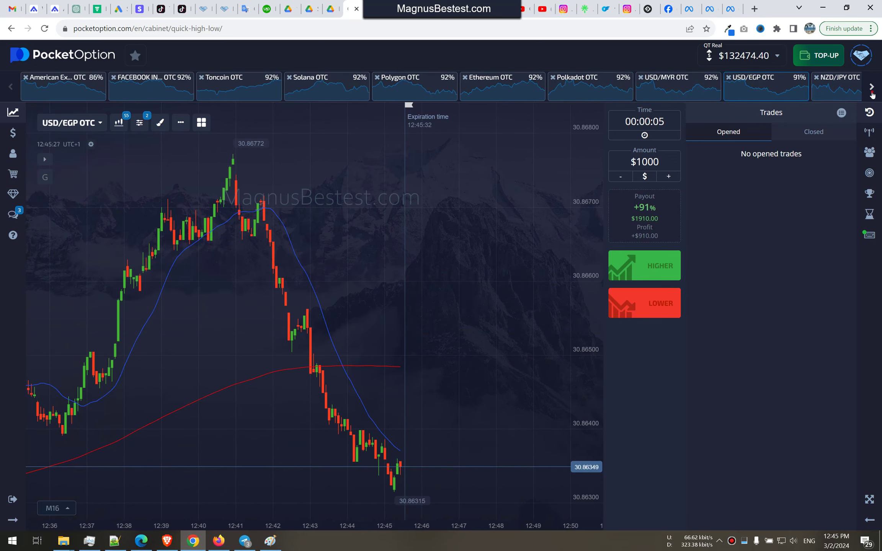
scroll(483, 87, "down", 3)
View the NZD/JPY, EUR/RUB, EUR/GBP, EUR/CHF and CHF/JPY OTC charts
left_click(384, 89)
left_click(475, 88)
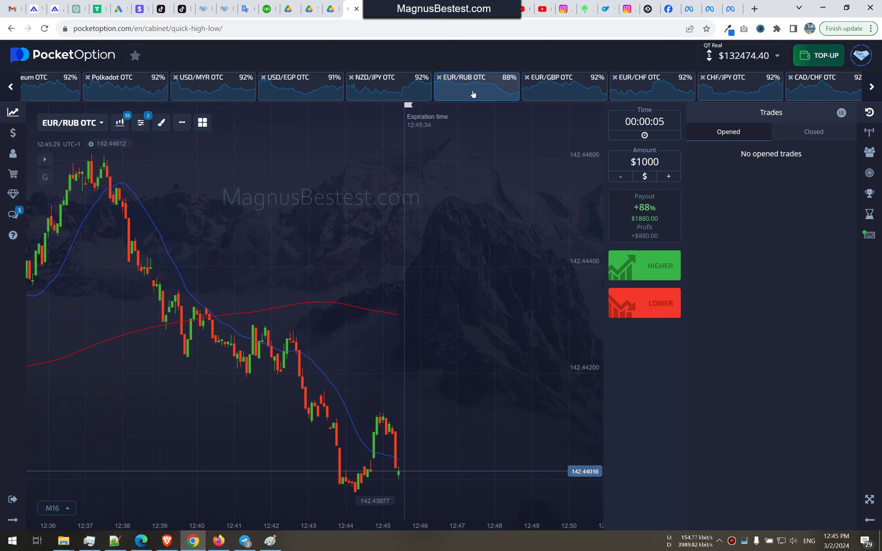
left_click(639, 90)
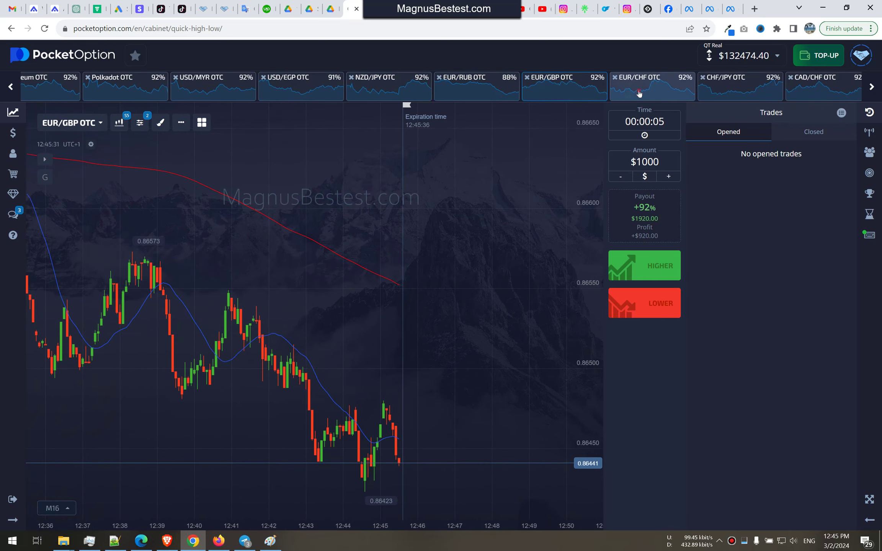
left_click(730, 88)
left_click(640, 89)
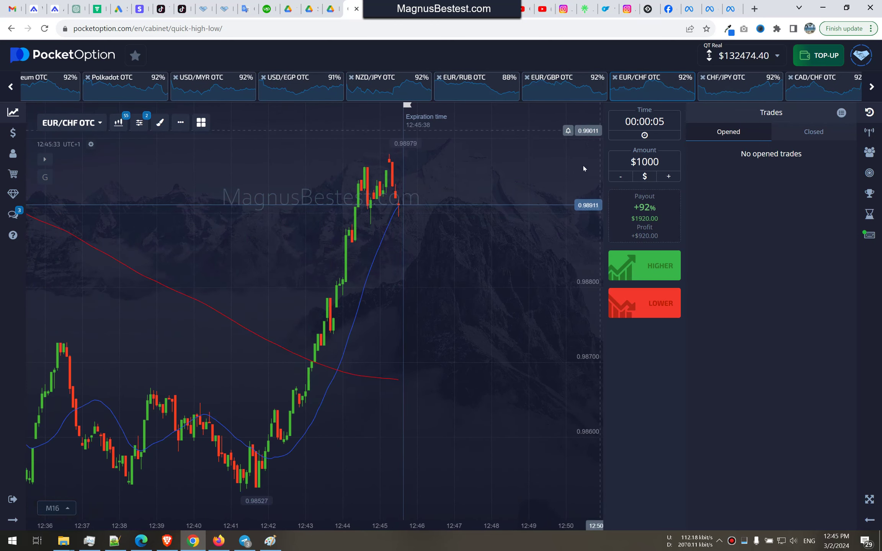
Scroll on through CAD/CHF, AUD/CHF and Boeing, ending on the AUD/CAD OTC chart
left_click(871, 87)
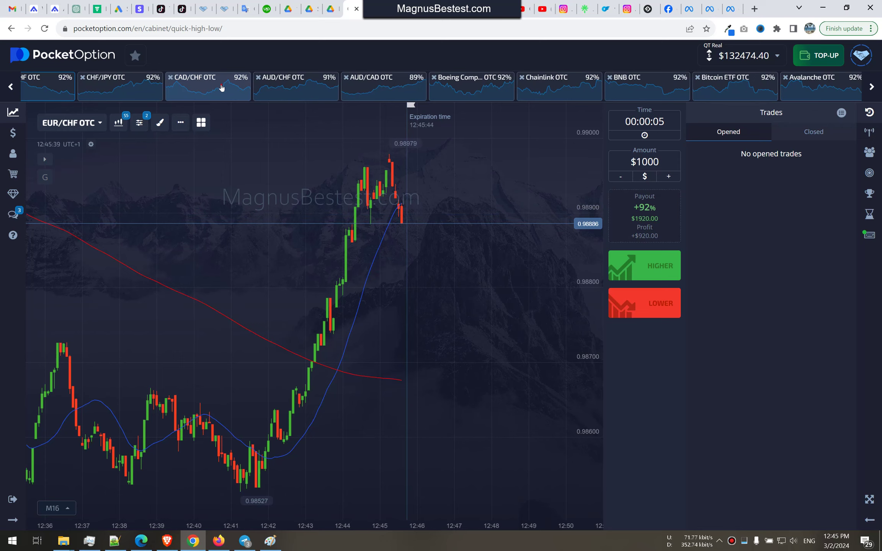
left_click(222, 88)
left_click(293, 89)
left_click(450, 89)
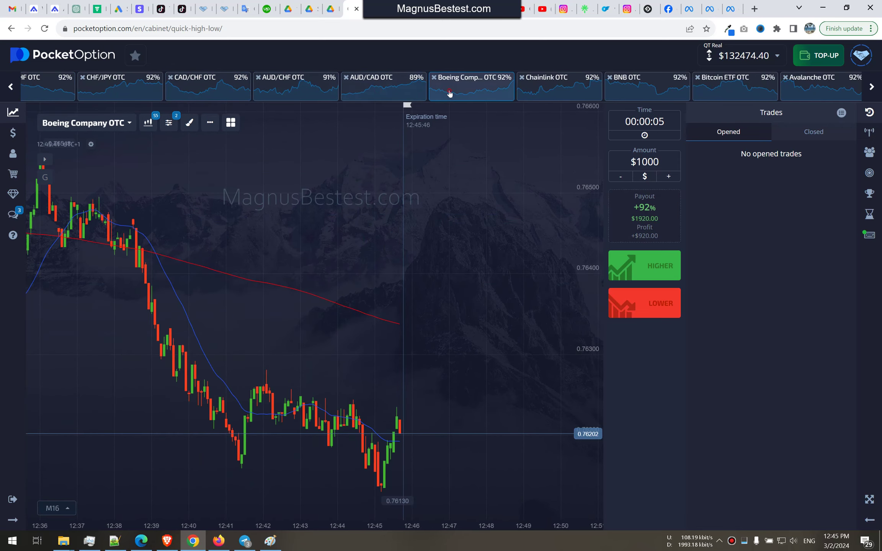
left_click(382, 87)
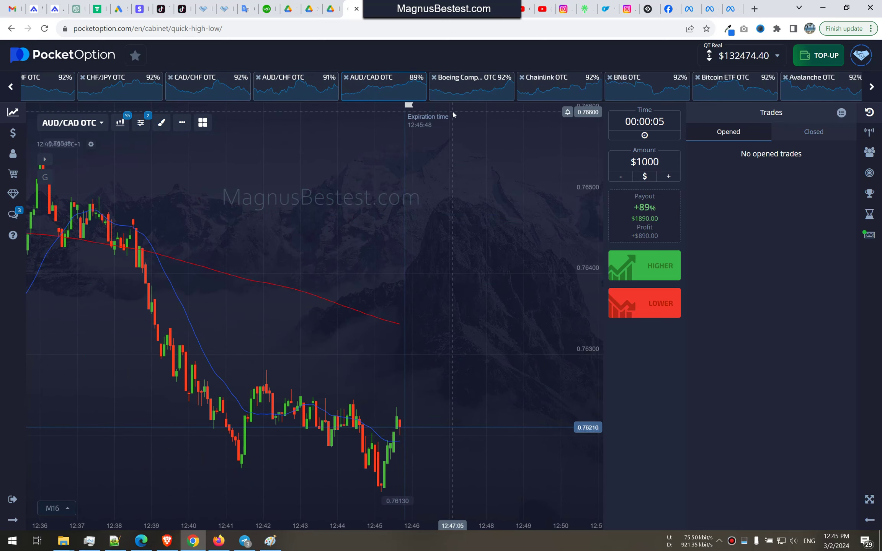
Bet $1000 Higher on AUD/CAD OTC, then show closed trades with the $890 profit
left_click(644, 266)
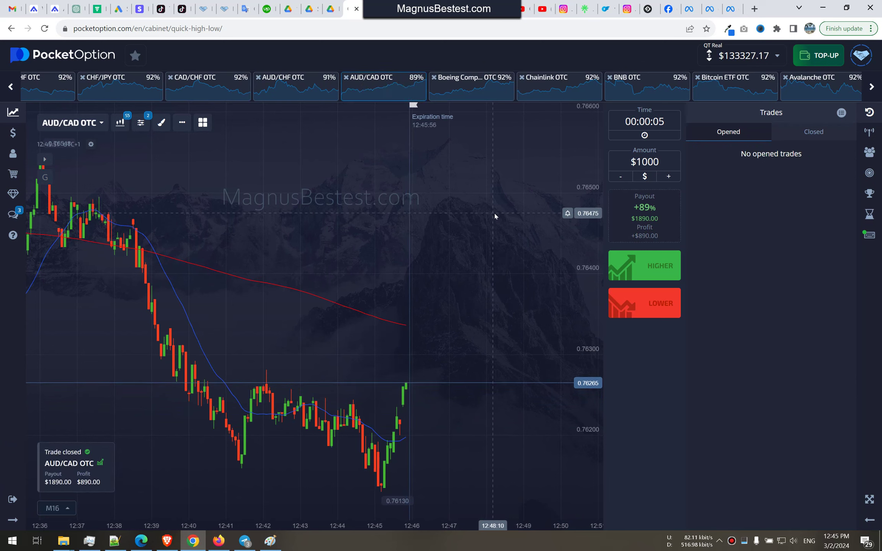
left_click(813, 131)
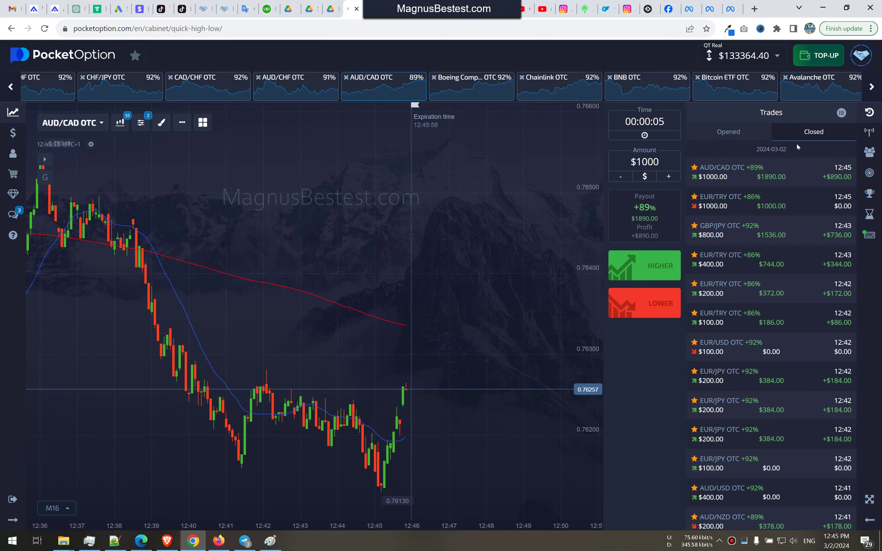